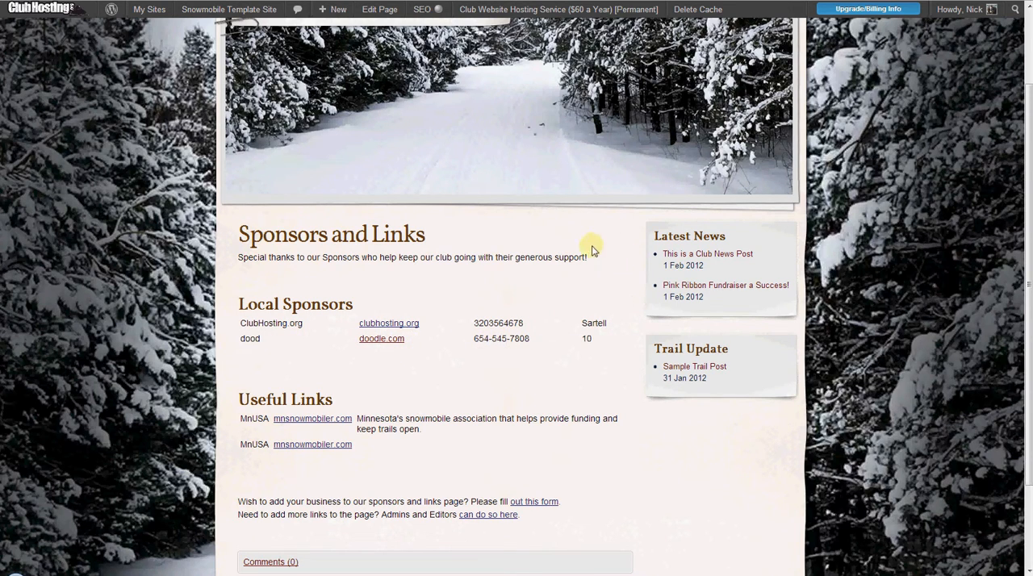
- Open the business listing request form from the Sponsors and Links page and review its fields
{"action": "scroll", "coordinate": [578, 282], "scroll_direction": "down", "scroll_amount": 2}
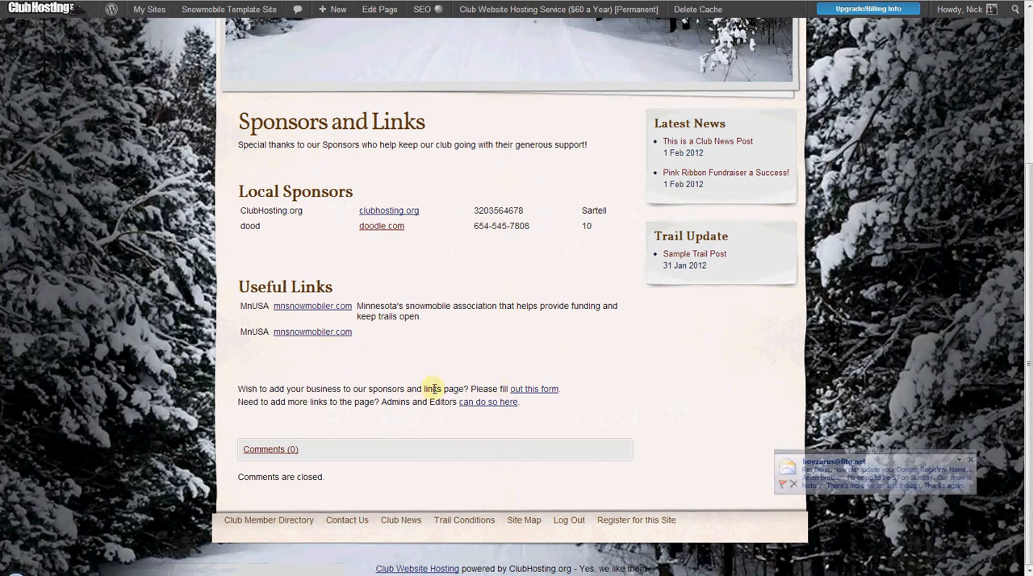
{"action": "left_click", "coordinate": [536, 391]}
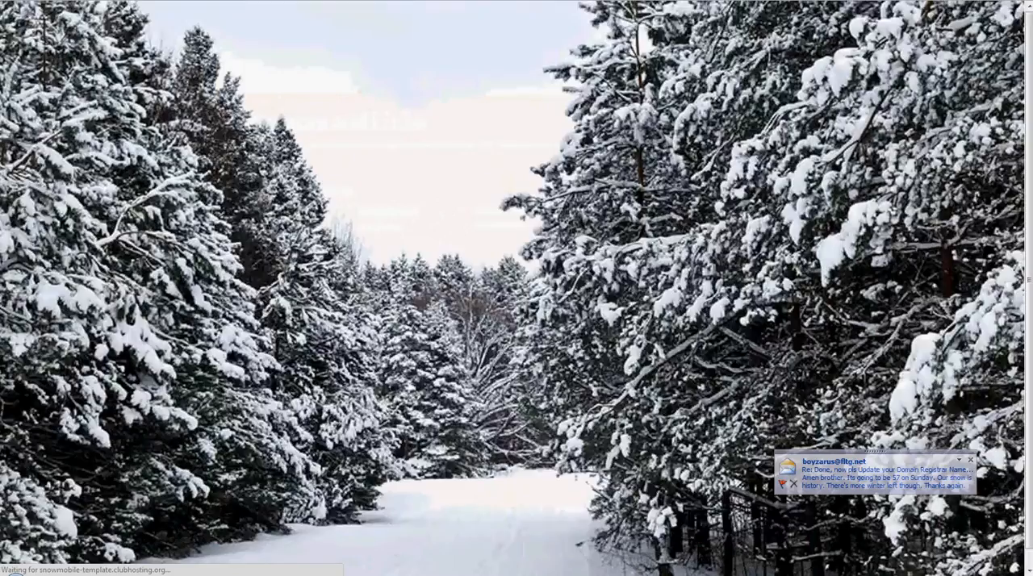
{"action": "scroll", "coordinate": [556, 395], "scroll_direction": "down", "scroll_amount": 2}
{"action": "scroll", "coordinate": [557, 395], "scroll_direction": "down", "scroll_amount": 5}
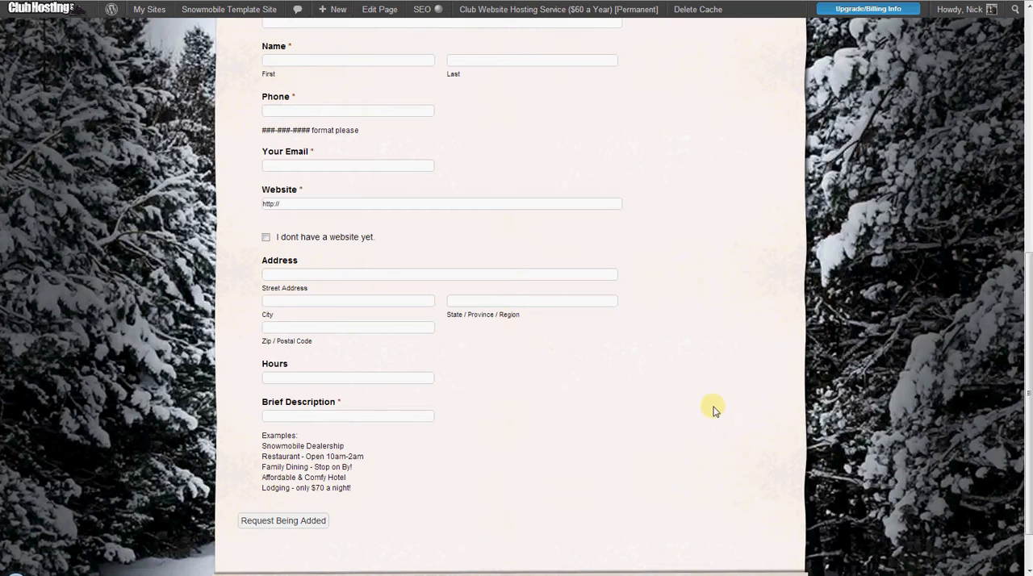
{"action": "scroll", "coordinate": [615, 347], "scroll_direction": "up", "scroll_amount": 2}
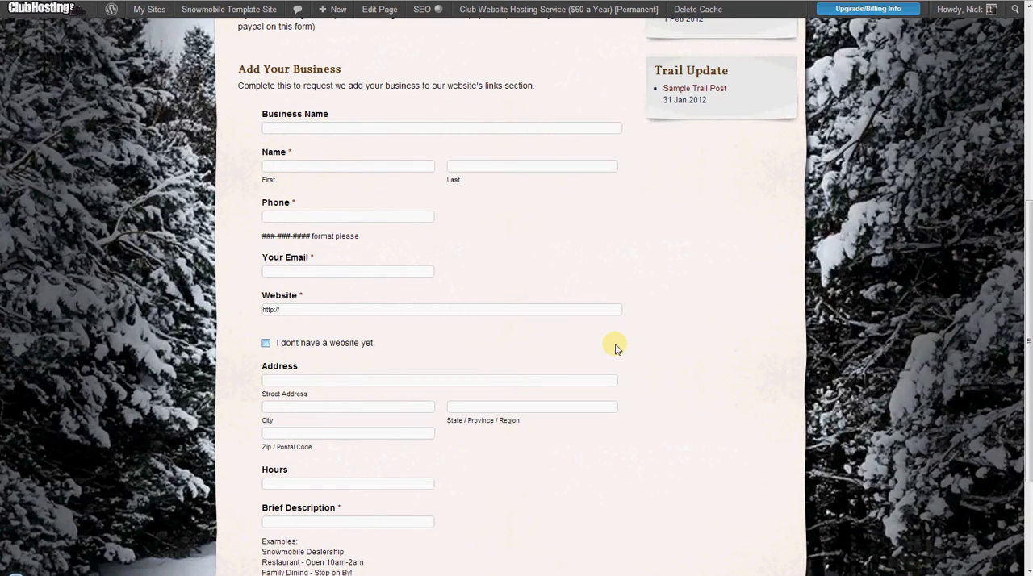
{"action": "scroll", "coordinate": [564, 325], "scroll_direction": "up", "scroll_amount": 3}
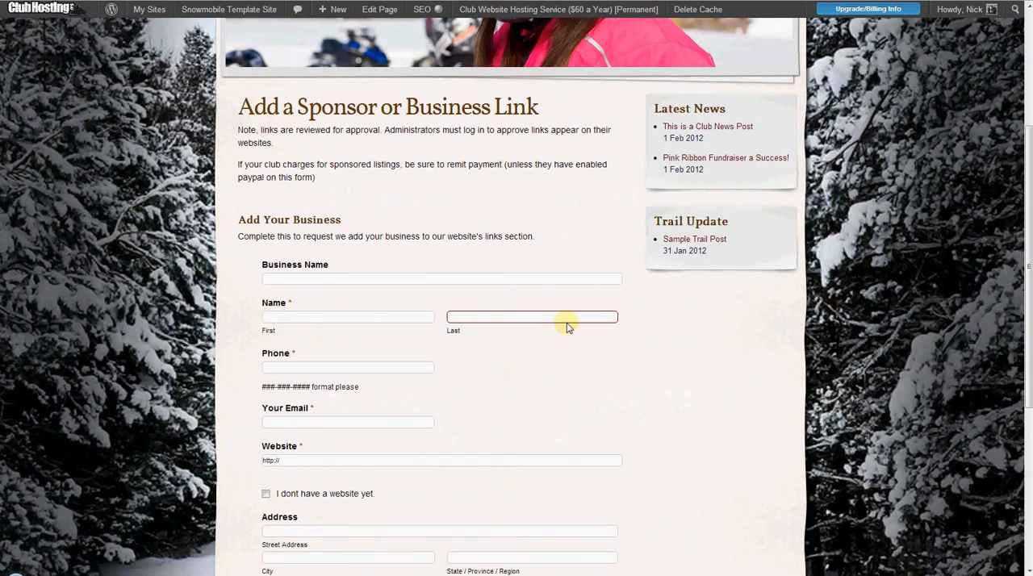
{"action": "scroll", "coordinate": [567, 326], "scroll_direction": "down", "scroll_amount": 2}
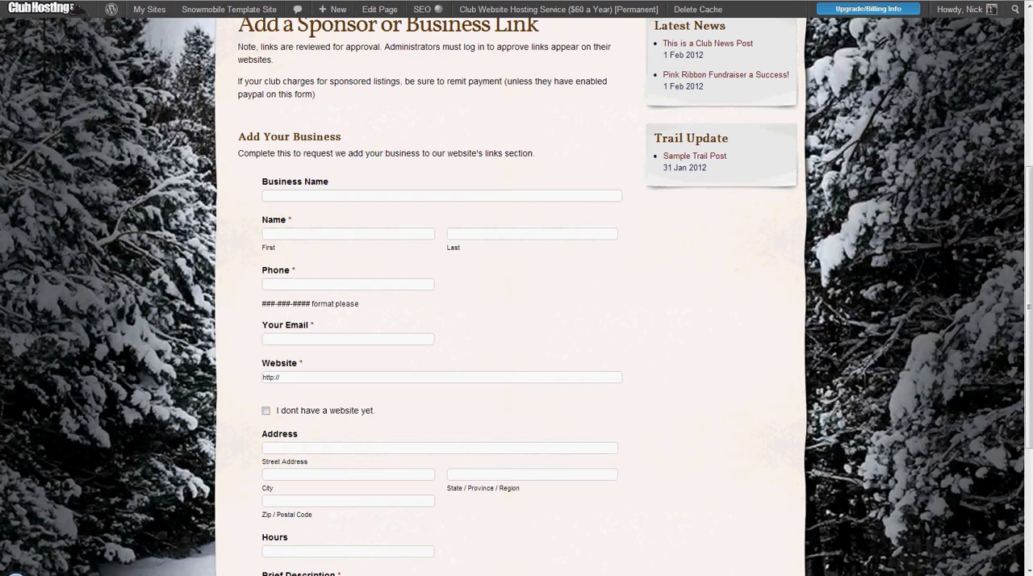
{"action": "scroll", "coordinate": [223, 223], "scroll_direction": "down", "scroll_amount": 5}
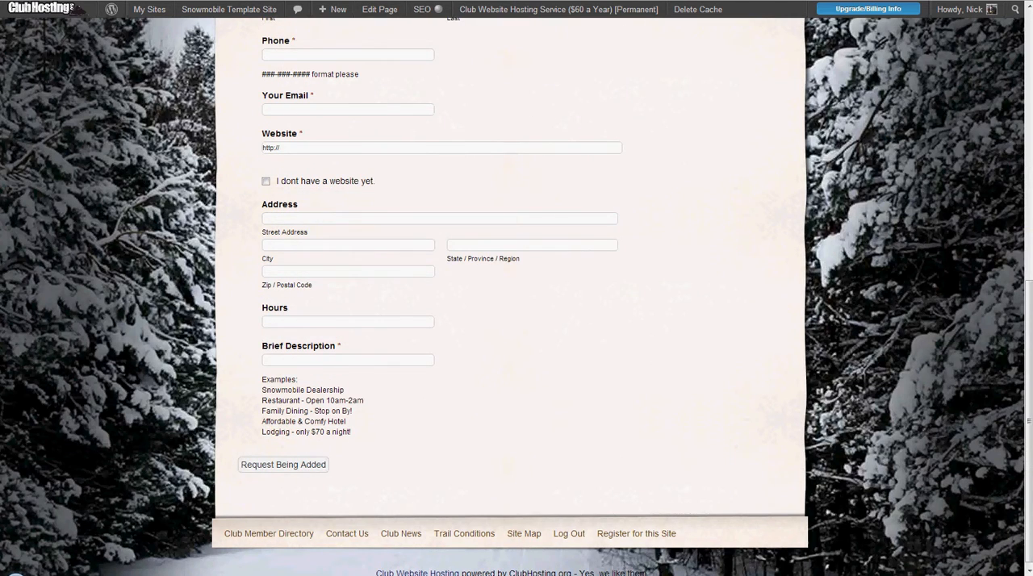
{"action": "left_click_drag", "start_coordinate": [1028, 421], "coordinate": [1028, 151]}
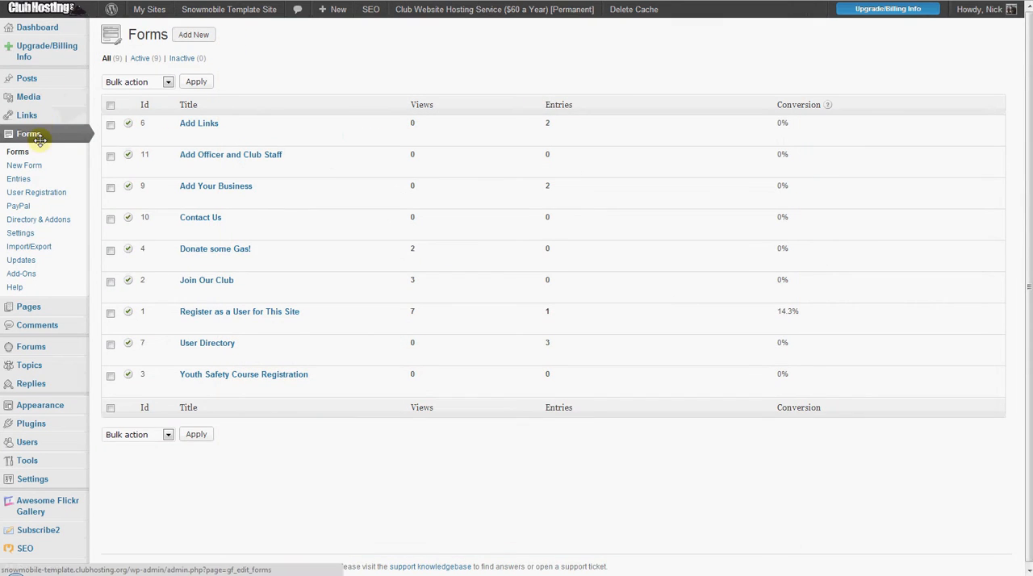
- Open the entries of the Add Your Business form and check the column selection without changing it
{"action": "mouse_move", "coordinate": [180, 191]}
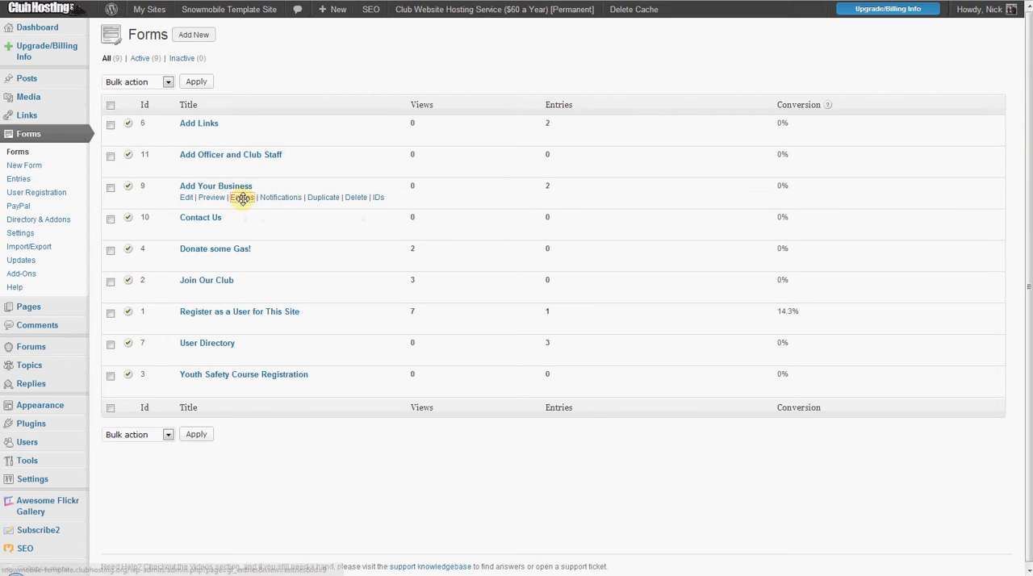
{"action": "left_click", "coordinate": [244, 166]}
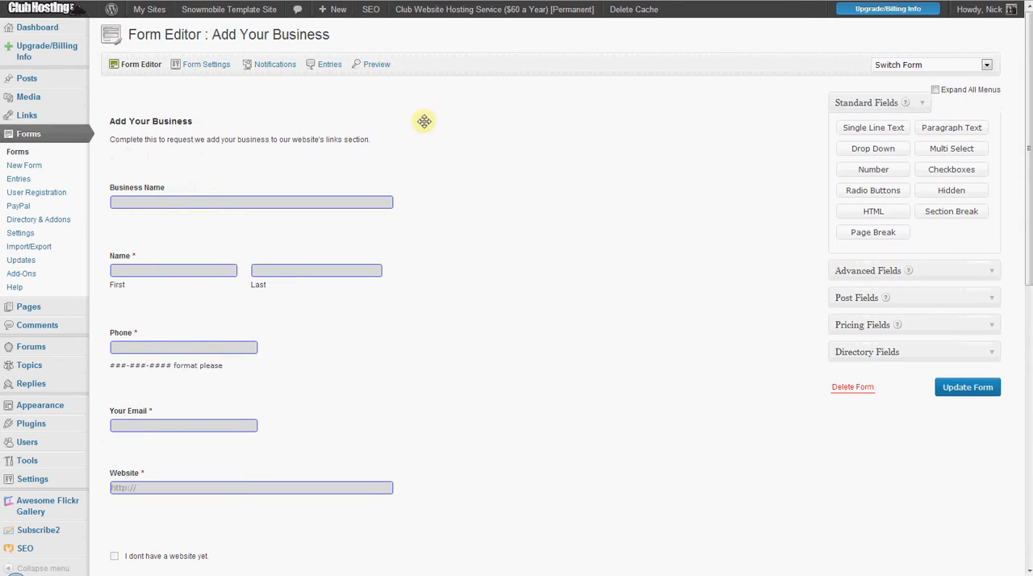
{"action": "left_click", "coordinate": [326, 64]}
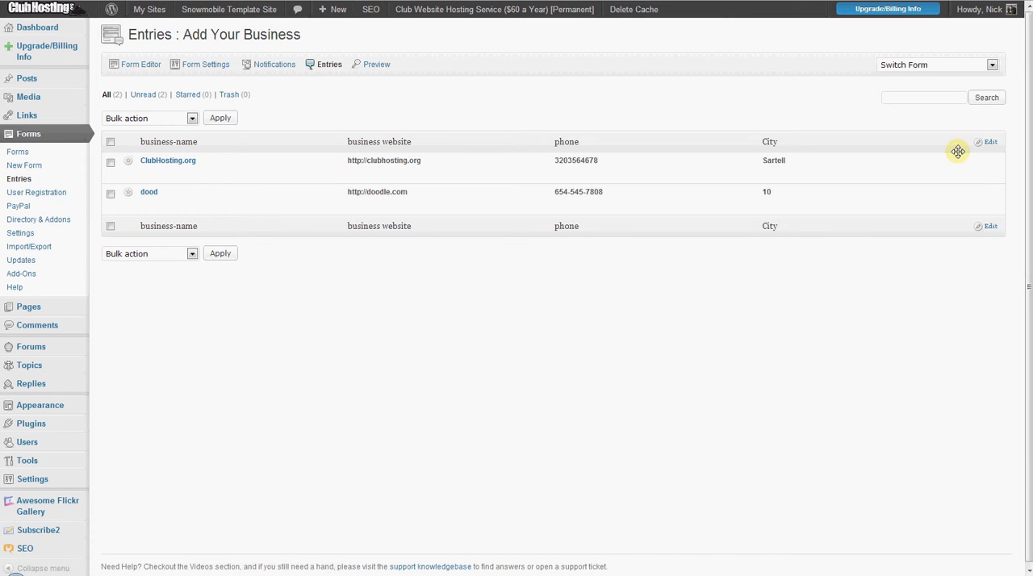
{"action": "left_click", "coordinate": [983, 144]}
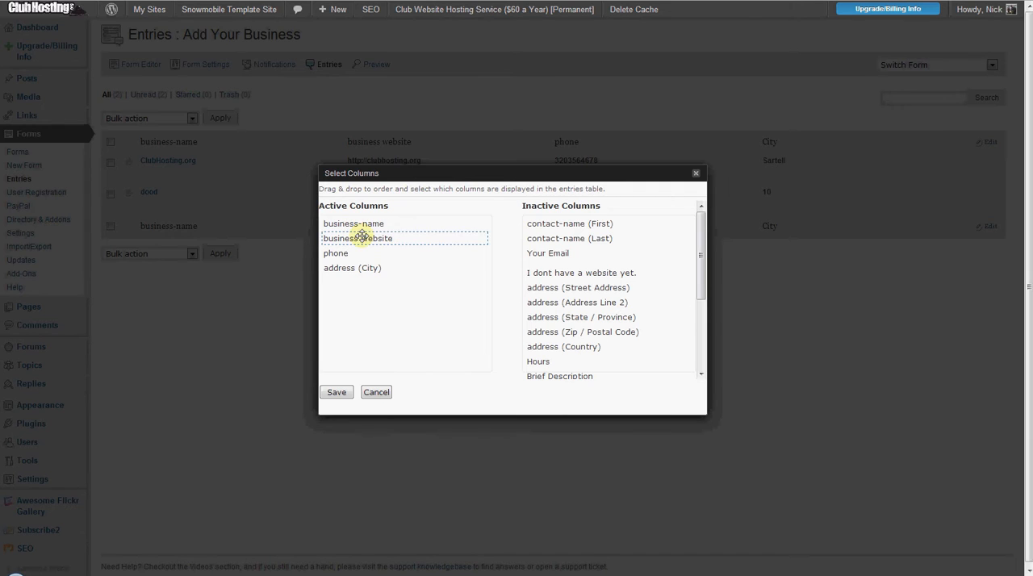
{"action": "left_click", "coordinate": [373, 392]}
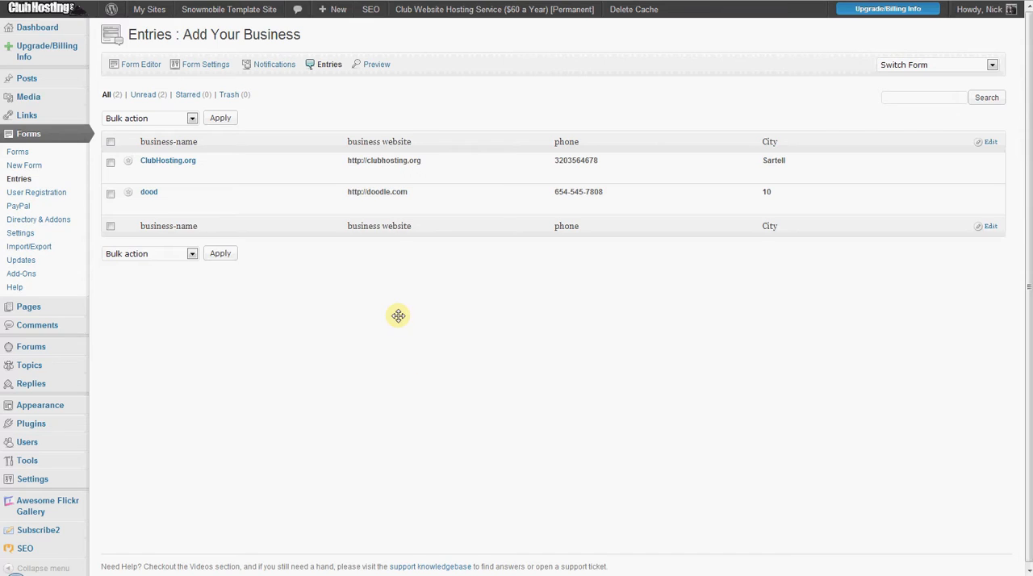
- Move the "dood" entry of the Add Your Business form to the trash
{"action": "mouse_move", "coordinate": [309, 211]}
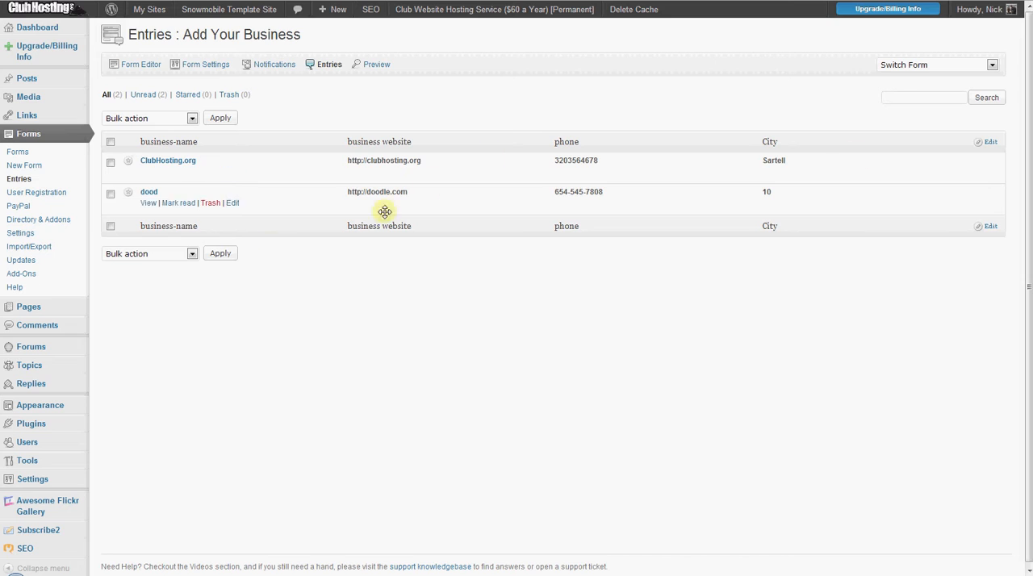
{"action": "mouse_move", "coordinate": [156, 202]}
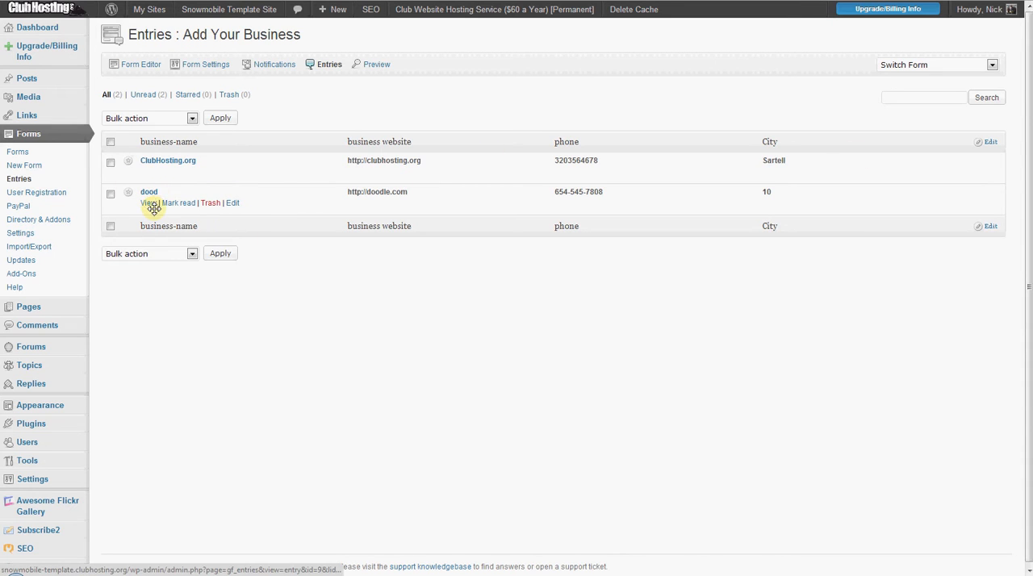
{"action": "left_click", "coordinate": [211, 202]}
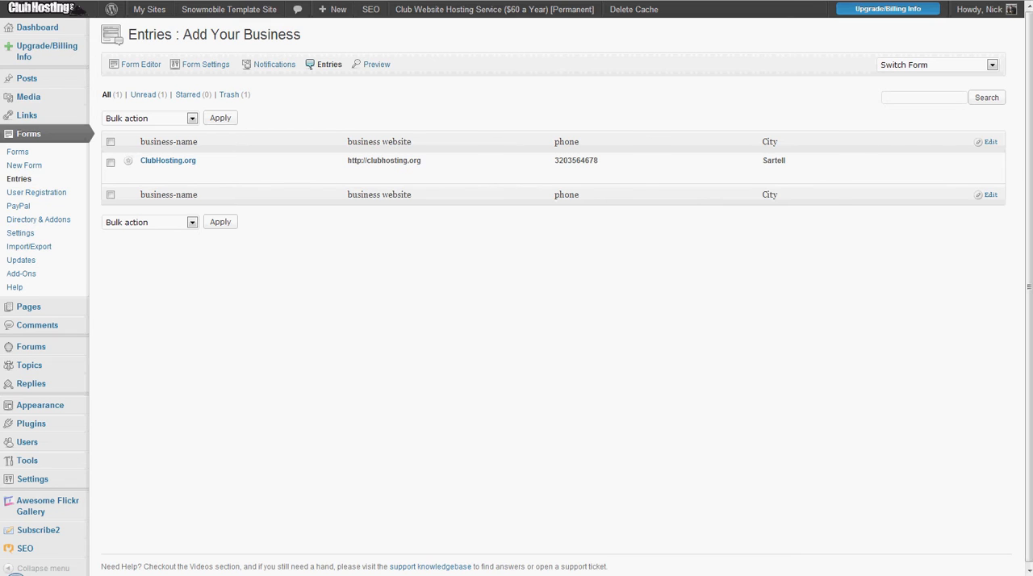
- Approve the ClubHosting.org entry for the directory with the Approve bulk action
{"action": "left_click", "coordinate": [111, 193]}
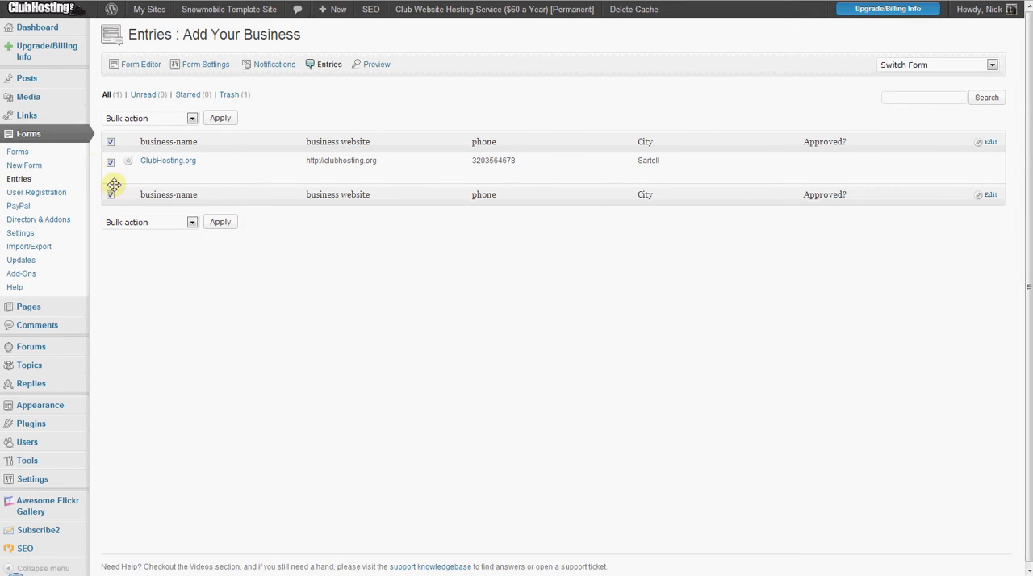
{"action": "left_click", "coordinate": [111, 141]}
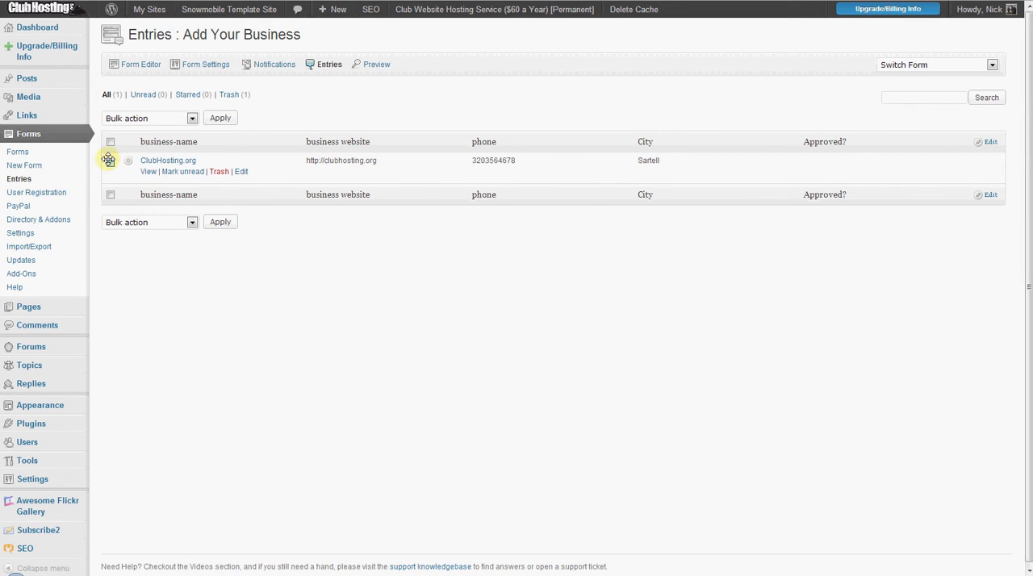
{"action": "left_click", "coordinate": [111, 161]}
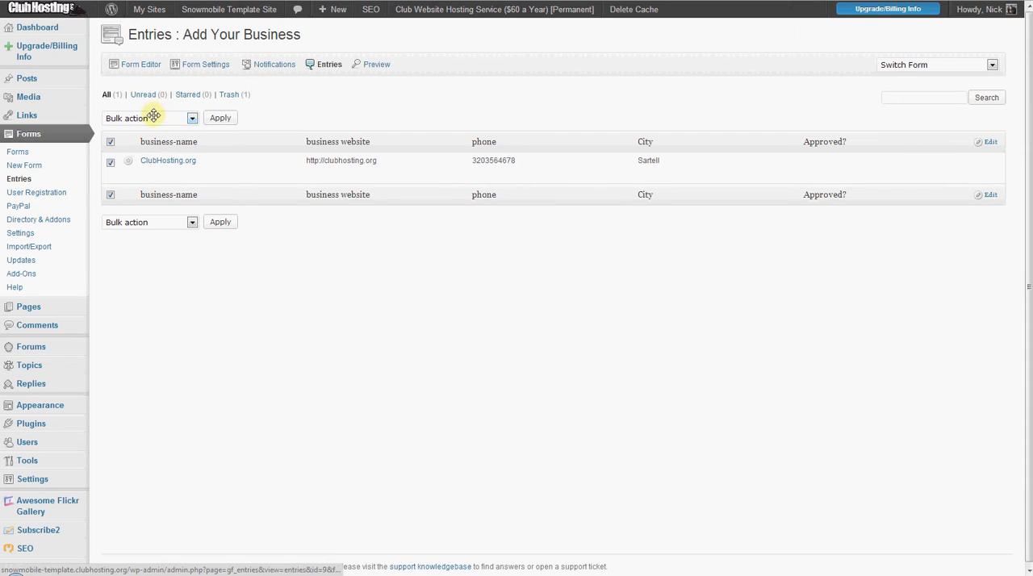
{"action": "left_click", "coordinate": [155, 118]}
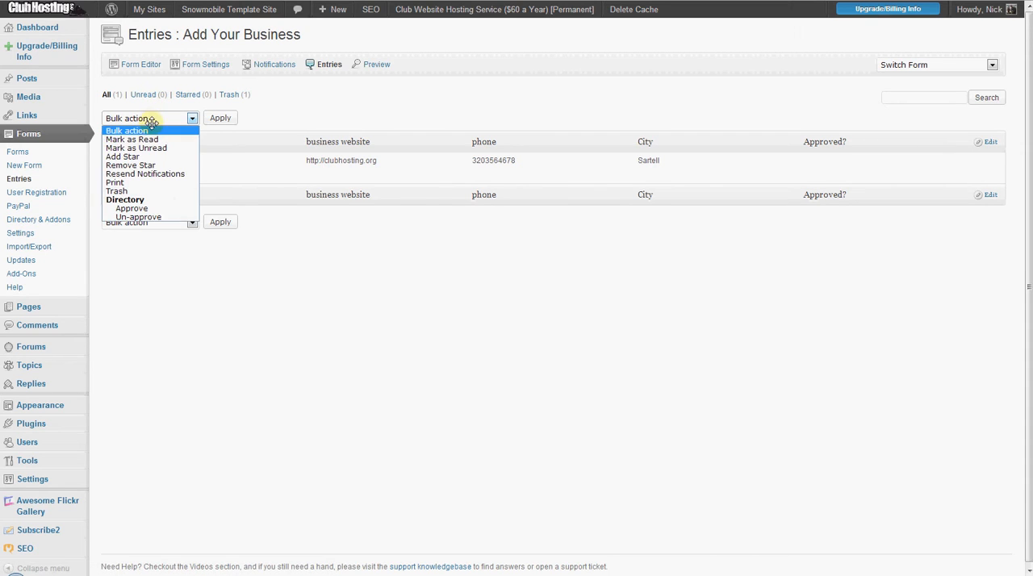
{"action": "left_click", "coordinate": [147, 207]}
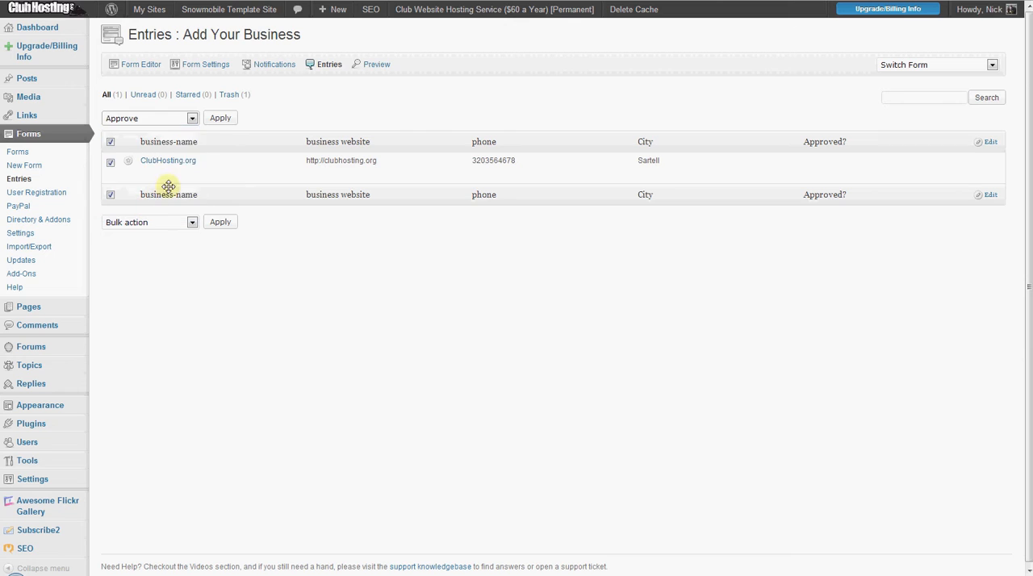
{"action": "left_click", "coordinate": [220, 118]}
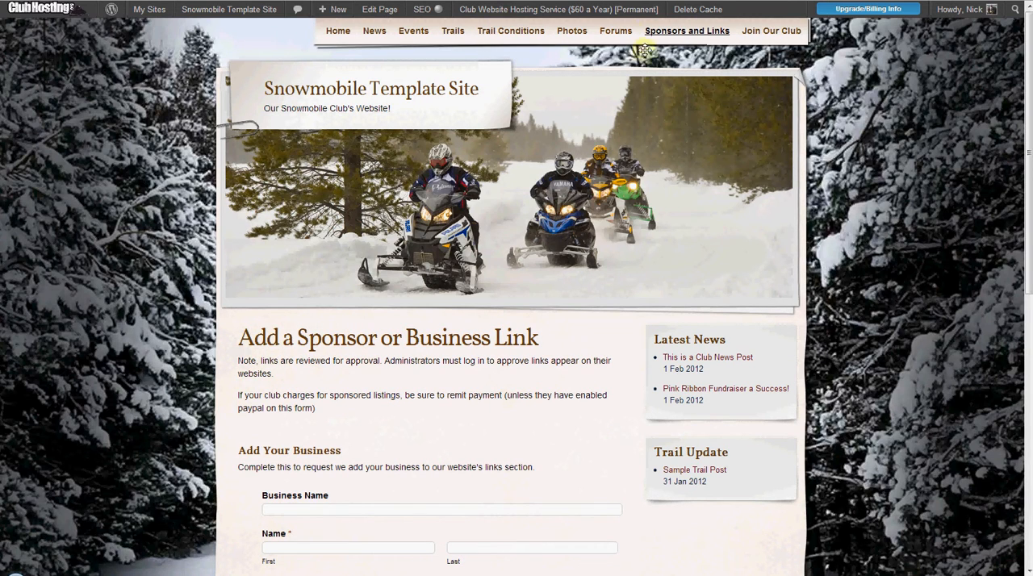
- Open the site's Sponsors and Links page and check the Local Sponsors and Useful Links listings
{"action": "mouse_move", "coordinate": [605, 26]}
{"action": "mouse_move", "coordinate": [683, 36]}
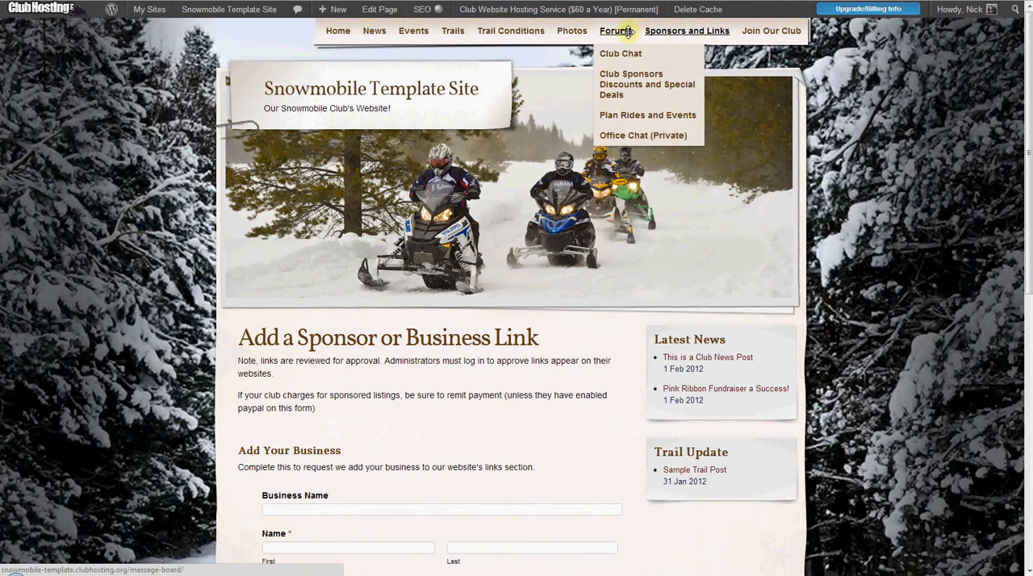
{"action": "left_click", "coordinate": [560, 24]}
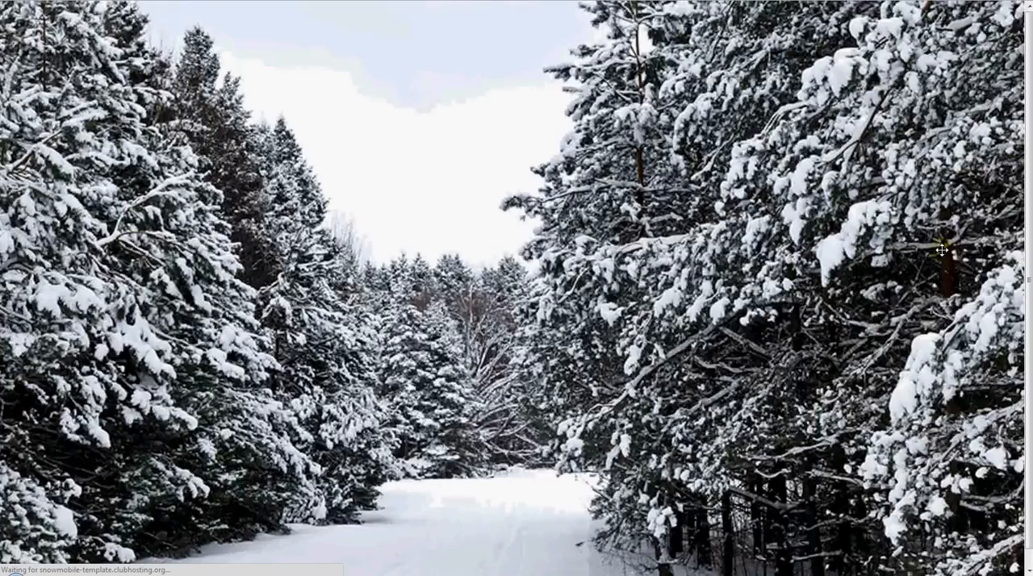
{"action": "scroll", "coordinate": [47, 117], "scroll_direction": "down", "scroll_amount": 1}
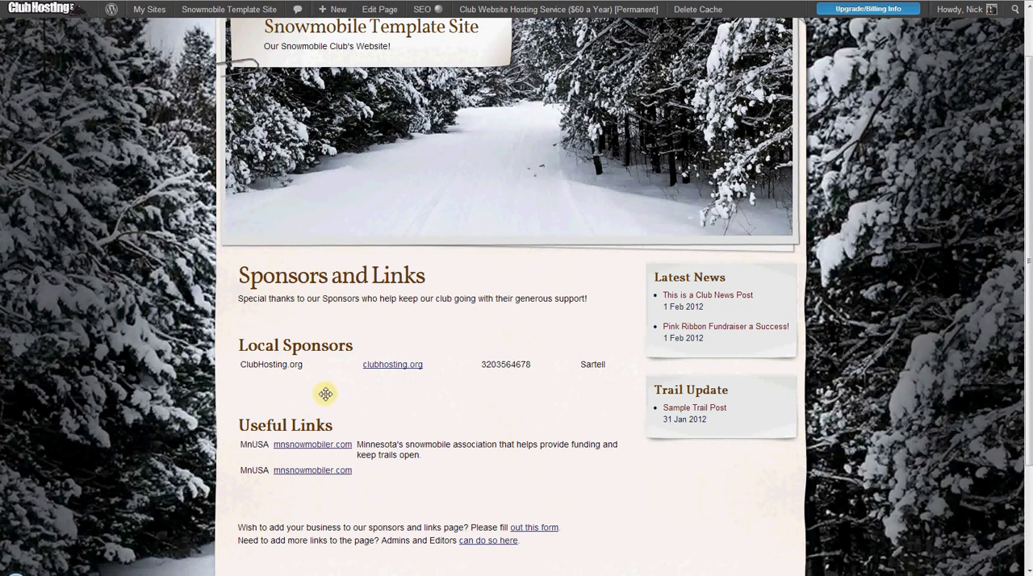
{"action": "scroll", "coordinate": [342, 398], "scroll_direction": "down", "scroll_amount": 3}
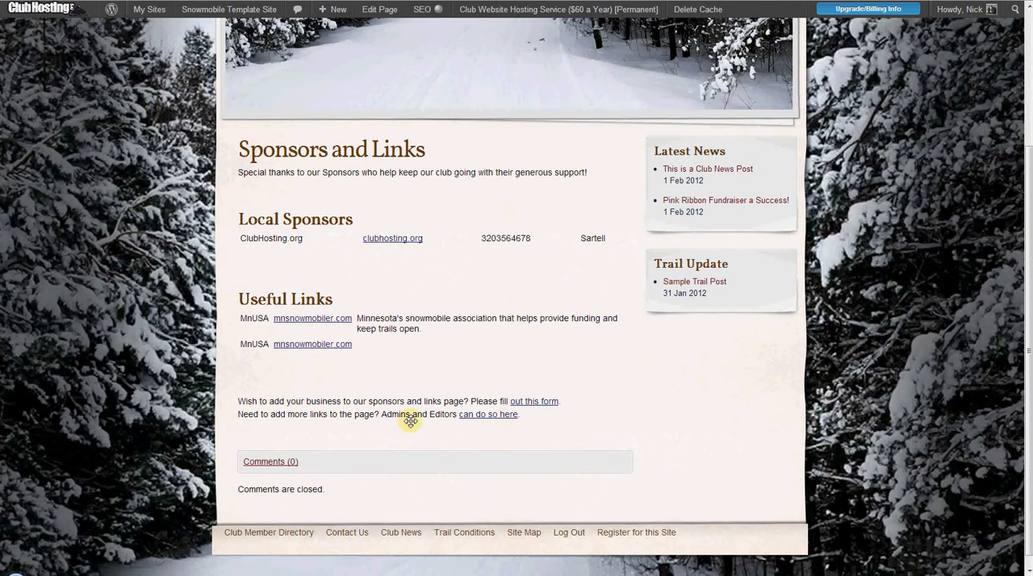
- Open the Add Links form for admins and editors and examine its link name, website and optional info fields
{"action": "left_click", "coordinate": [461, 415]}
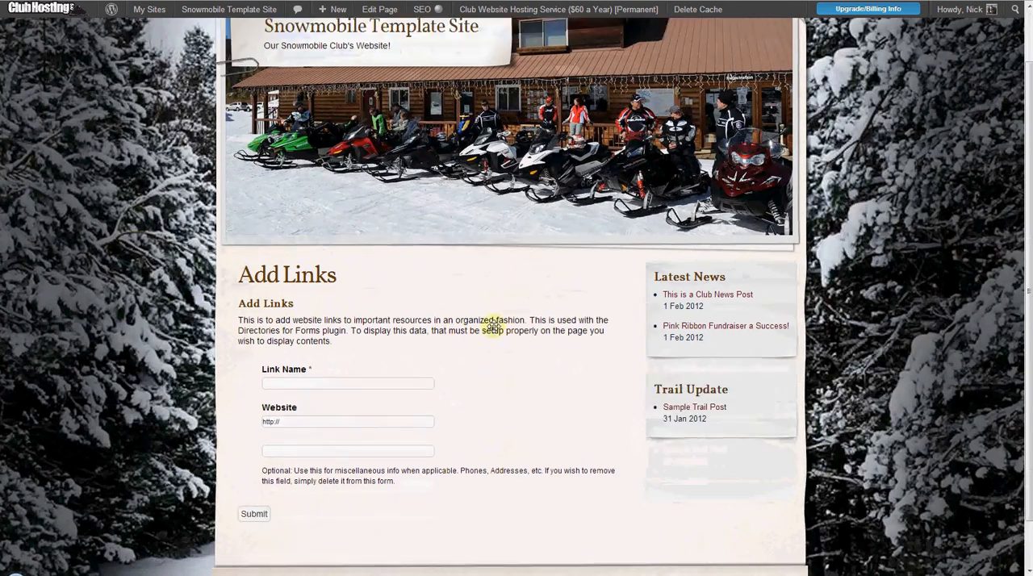
{"action": "left_click", "coordinate": [372, 383]}
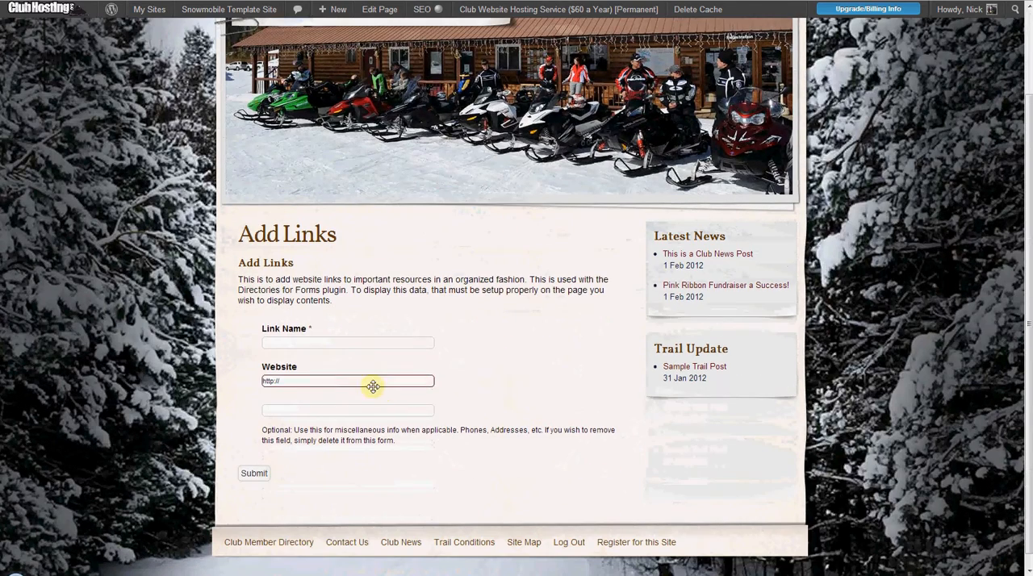
{"action": "left_click", "coordinate": [296, 411]}
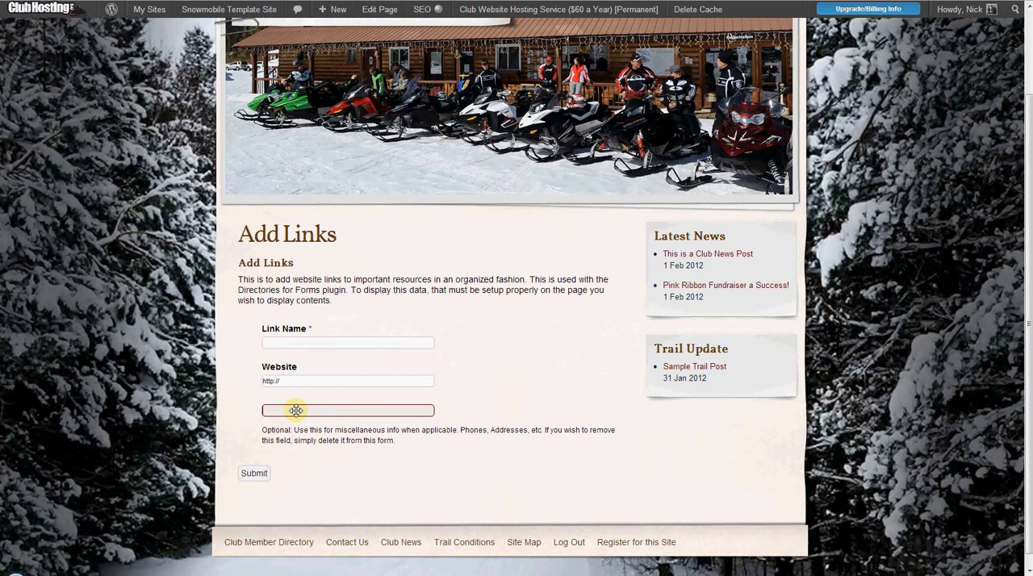
{"action": "scroll", "coordinate": [450, 114], "scroll_direction": "up", "scroll_amount": 2}
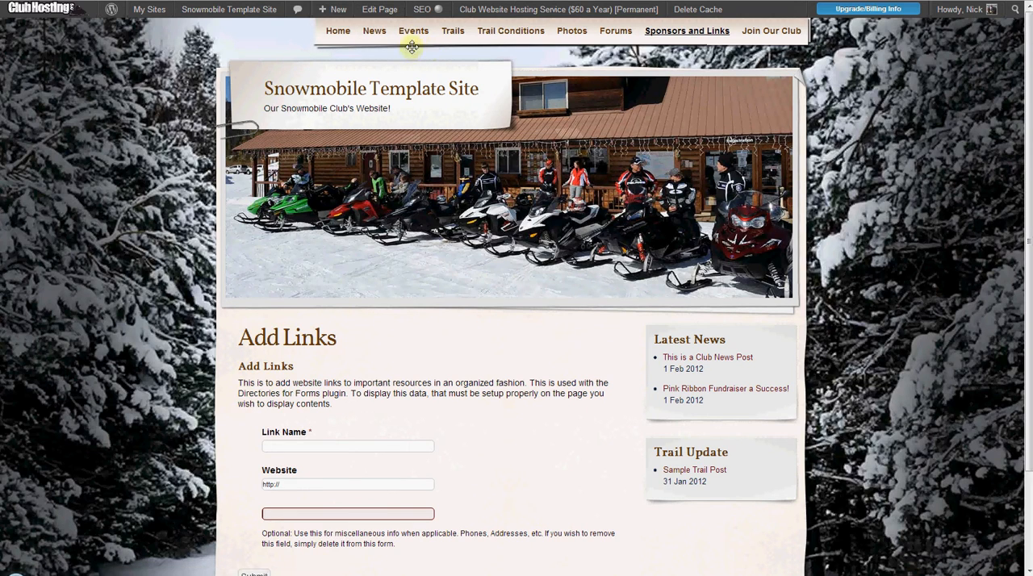
{"action": "scroll", "coordinate": [411, 304], "scroll_direction": "down", "scroll_amount": 3}
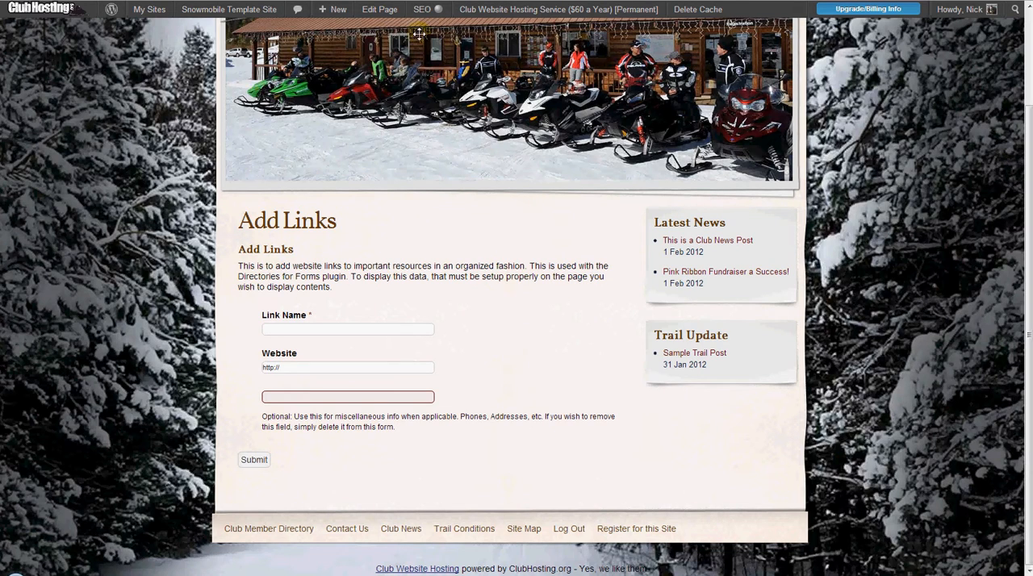
{"action": "left_click", "coordinate": [328, 329]}
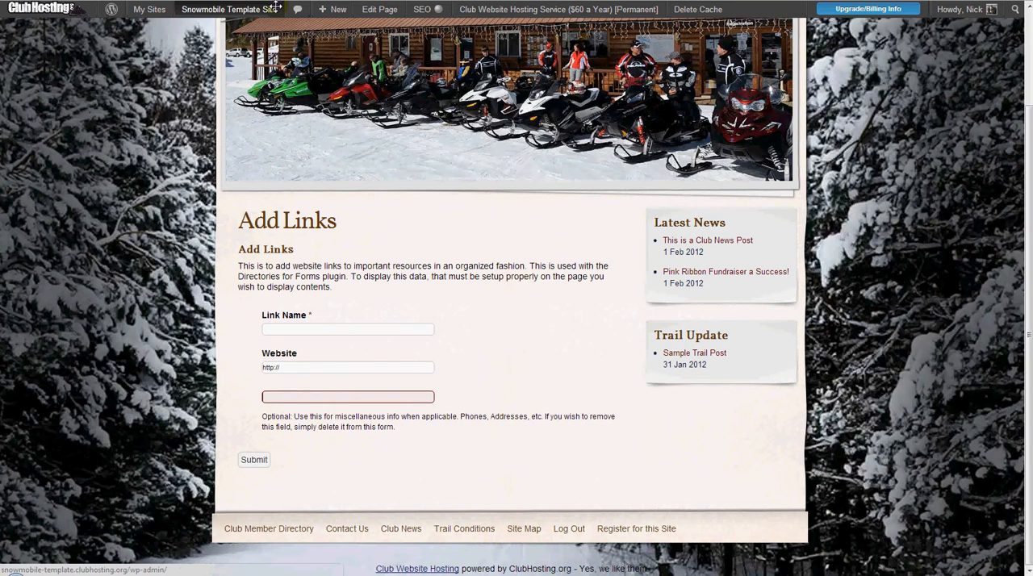
- Go to the site's dashboard and open the entries of the Add Links form
{"action": "left_click", "coordinate": [202, 30]}
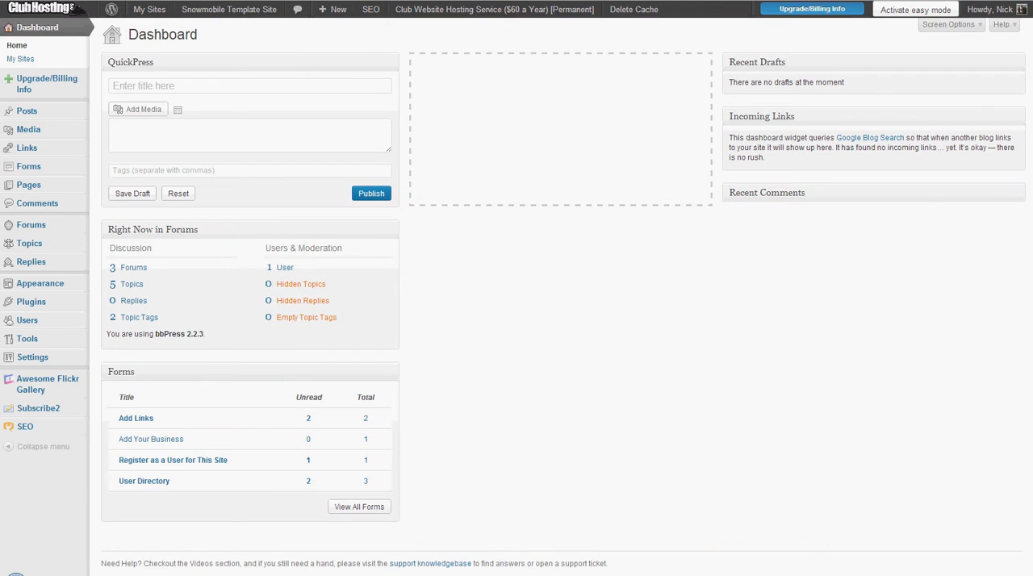
{"action": "mouse_move", "coordinate": [32, 146]}
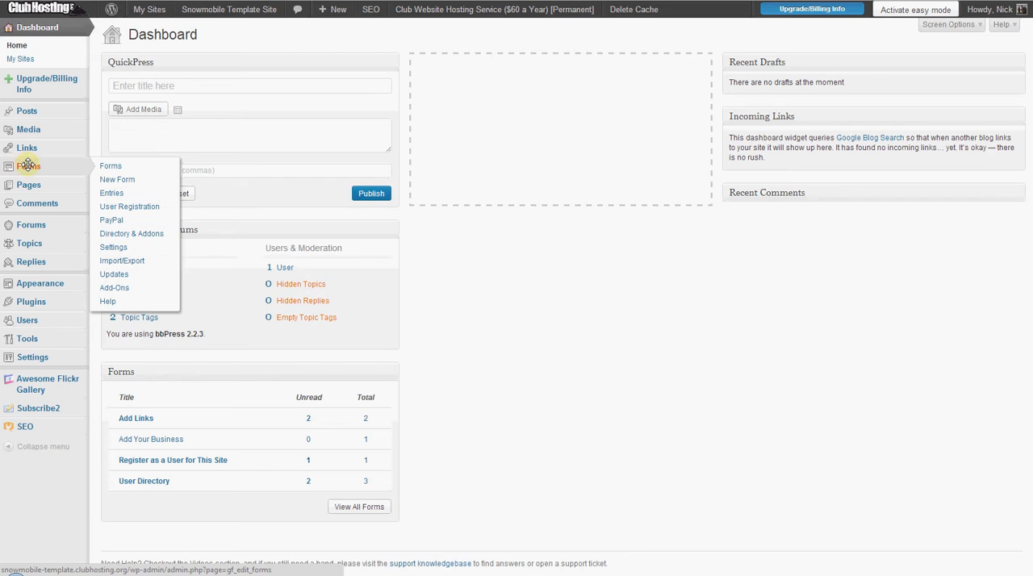
{"action": "left_click", "coordinate": [112, 193]}
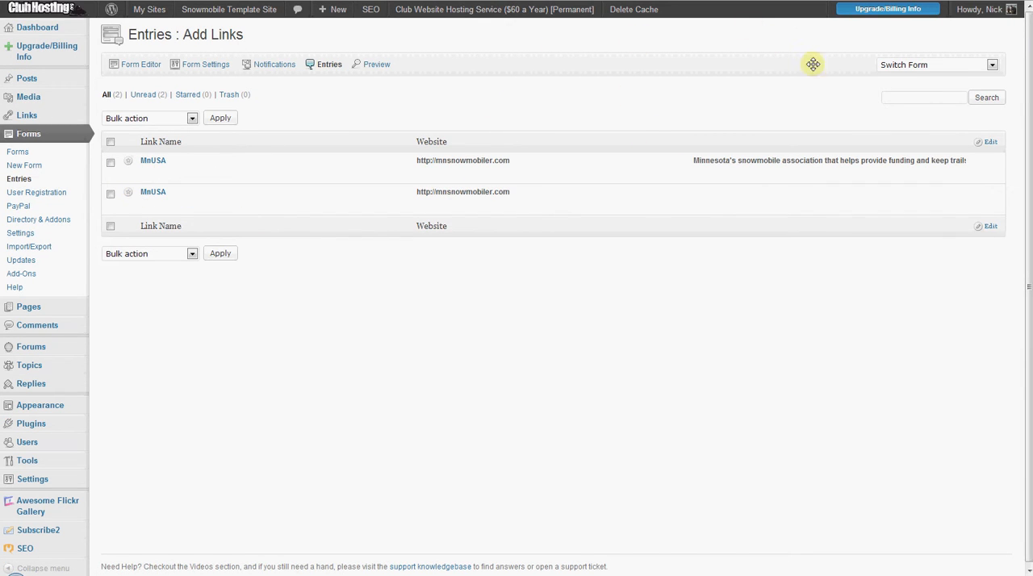
- Keep the Add Links form selected and trash its duplicate MnUSA entry that has no description
{"action": "left_click", "coordinate": [920, 63]}
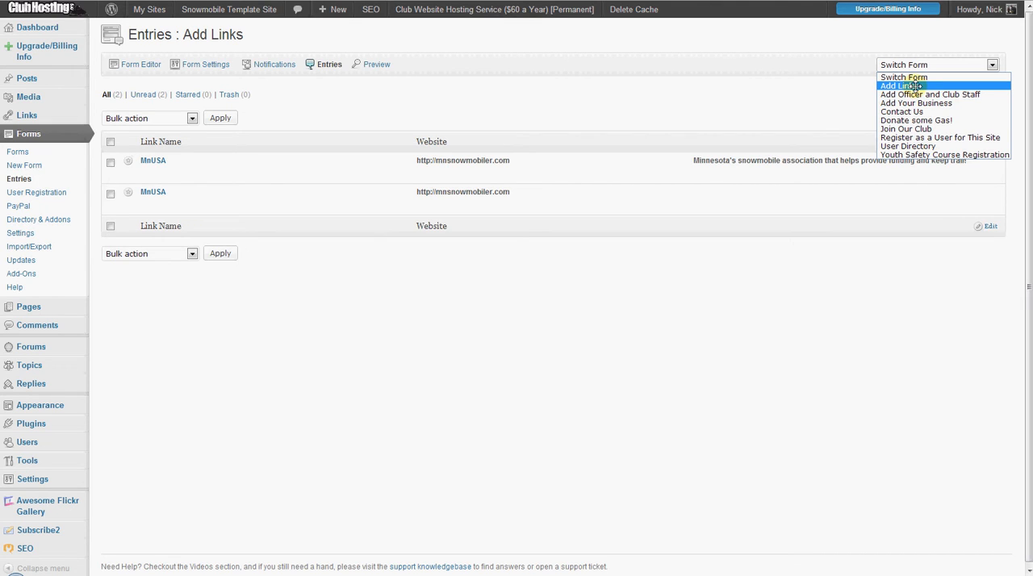
{"action": "left_click", "coordinate": [915, 85]}
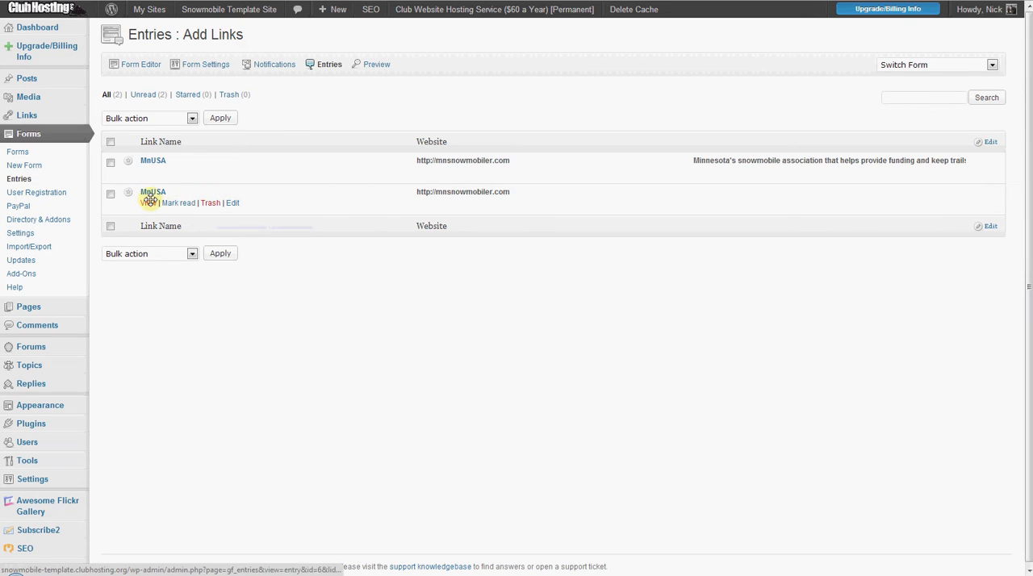
{"action": "left_click", "coordinate": [211, 203]}
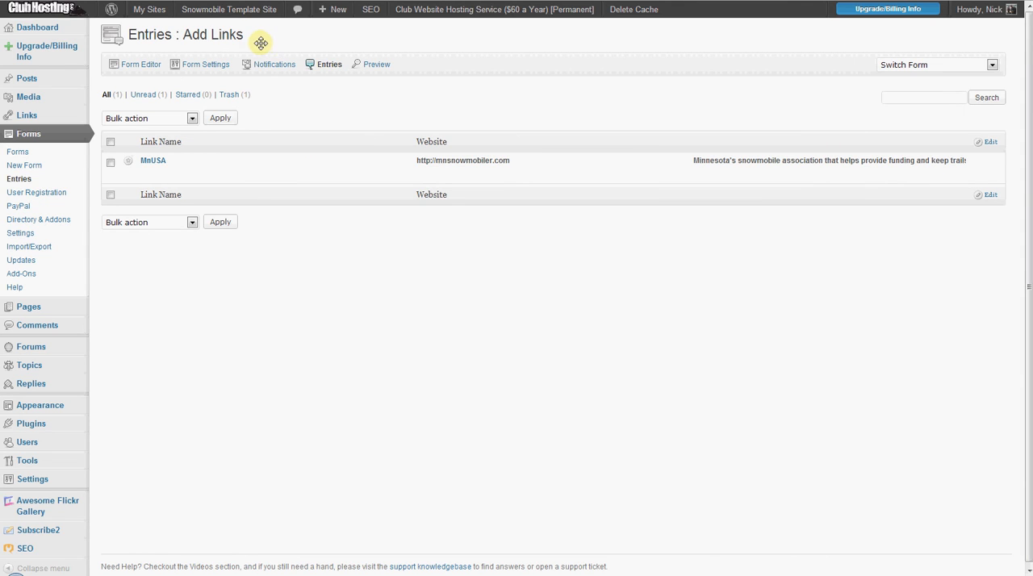
- Visit the Snowmobile Template Site and open its Sponsors and Links page to check the Useful Links listing
{"action": "mouse_move", "coordinate": [213, 11]}
{"action": "left_click", "coordinate": [201, 29]}
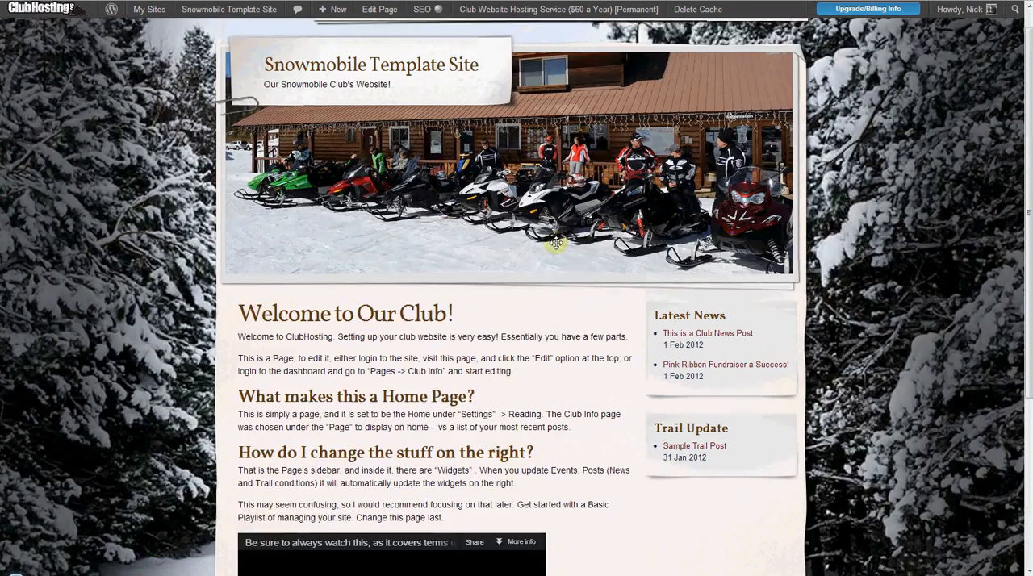
{"action": "mouse_move", "coordinate": [663, 31]}
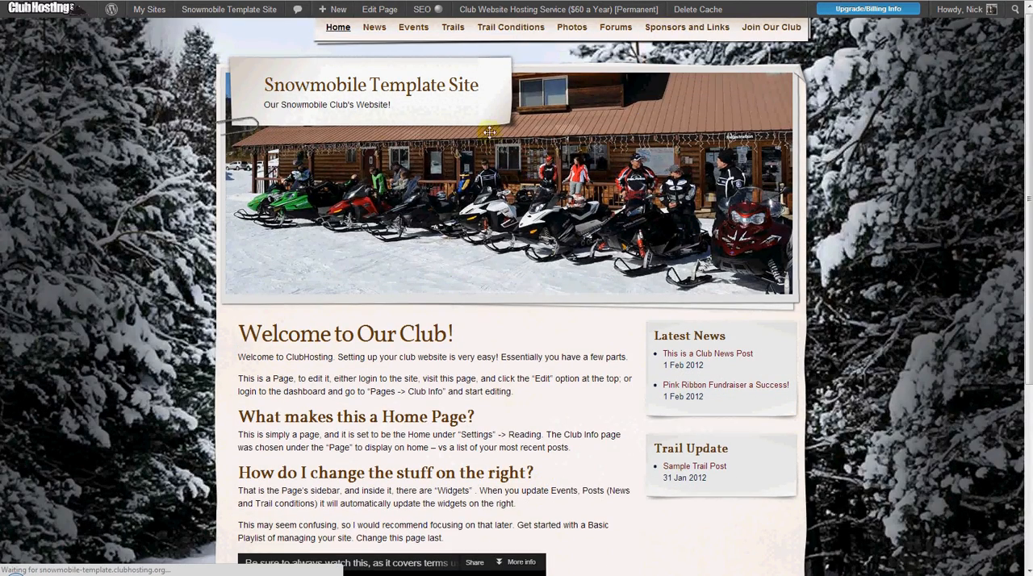
{"action": "left_click", "coordinate": [586, 160]}
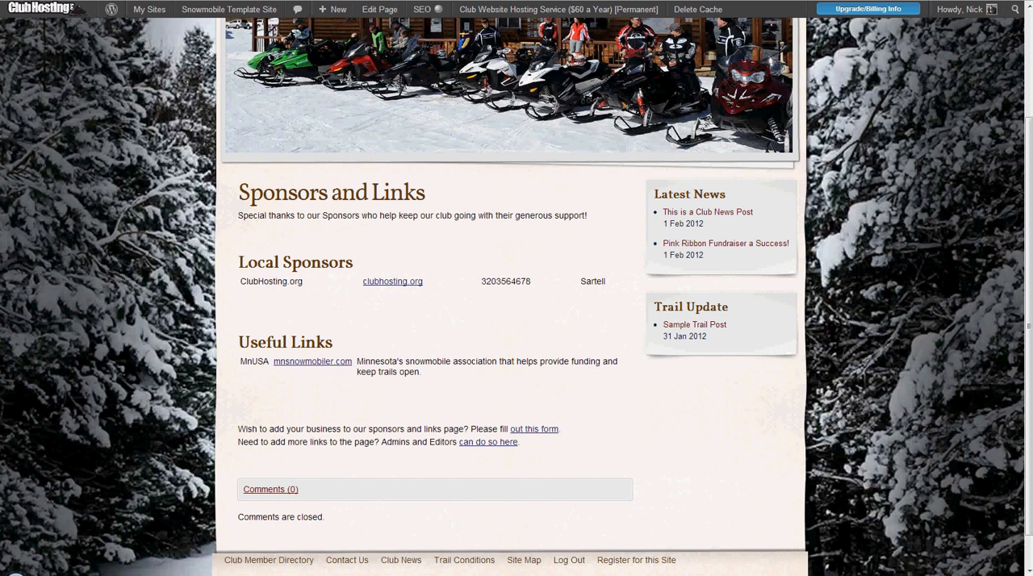
- Open the Add Links form from the admins and editors link below the listings and view its fields
{"action": "scroll", "coordinate": [487, 302], "scroll_direction": "down", "scroll_amount": 1}
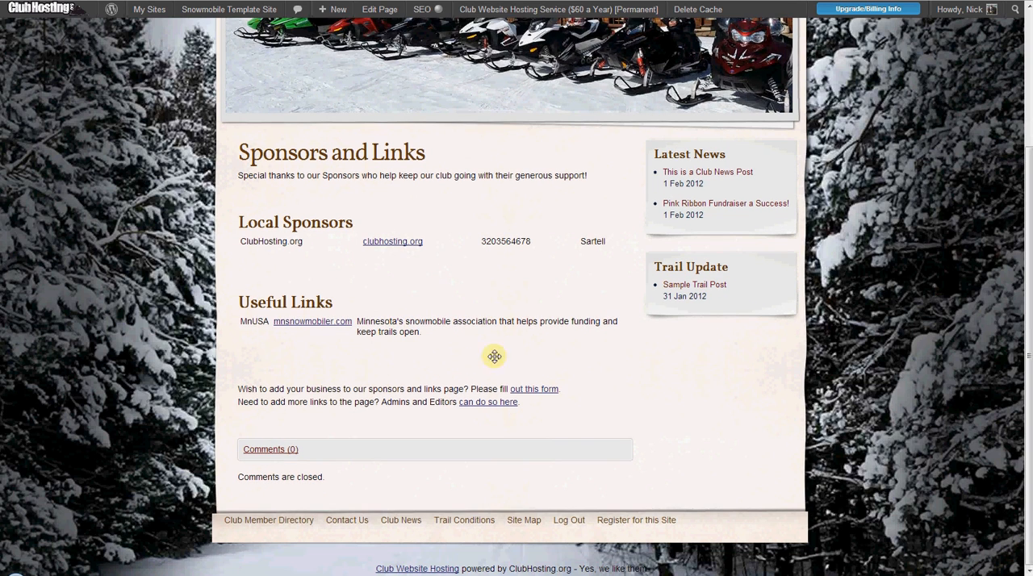
{"action": "left_click", "coordinate": [514, 400]}
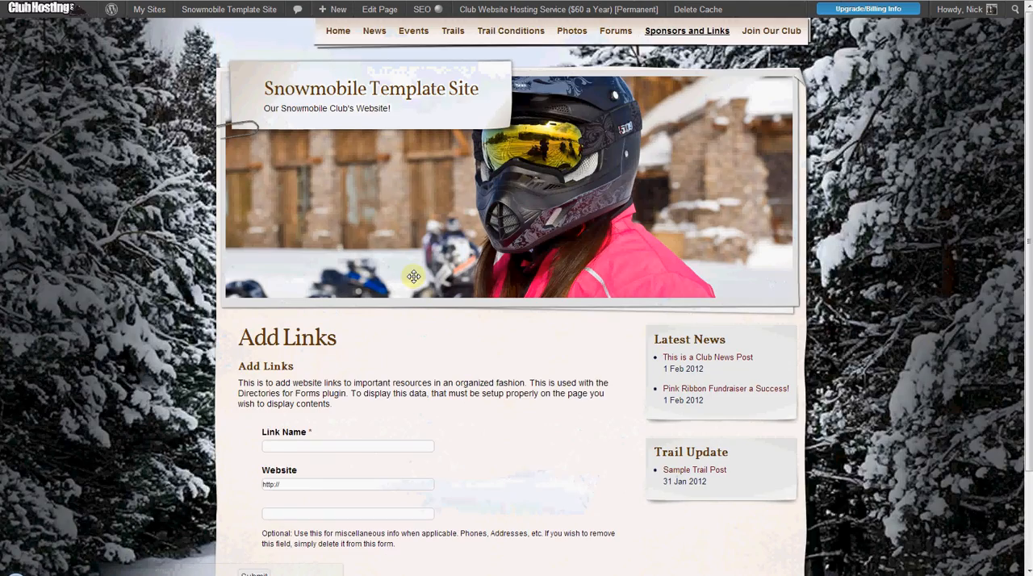
{"action": "scroll", "coordinate": [414, 275], "scroll_direction": "down", "scroll_amount": 3}
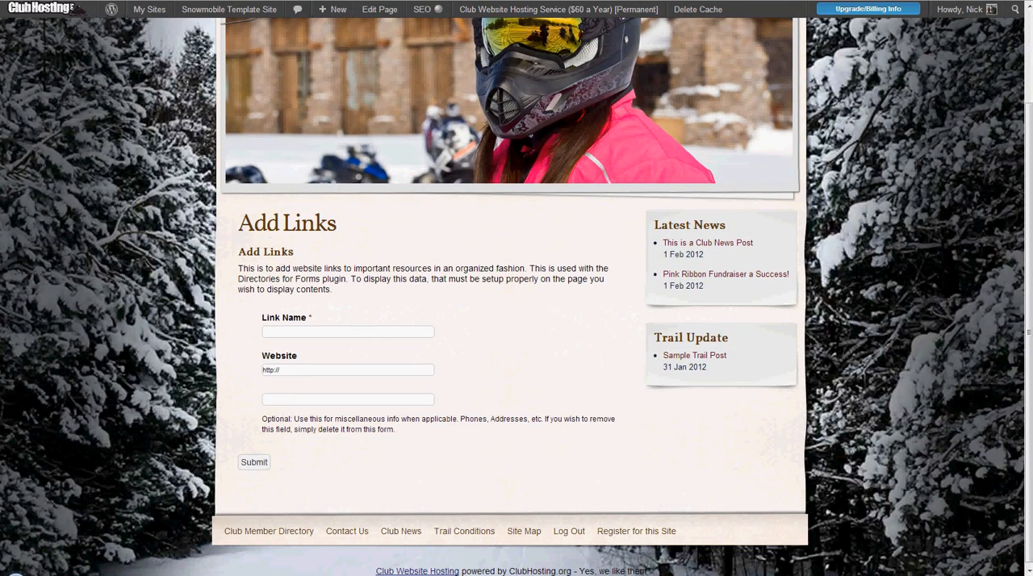